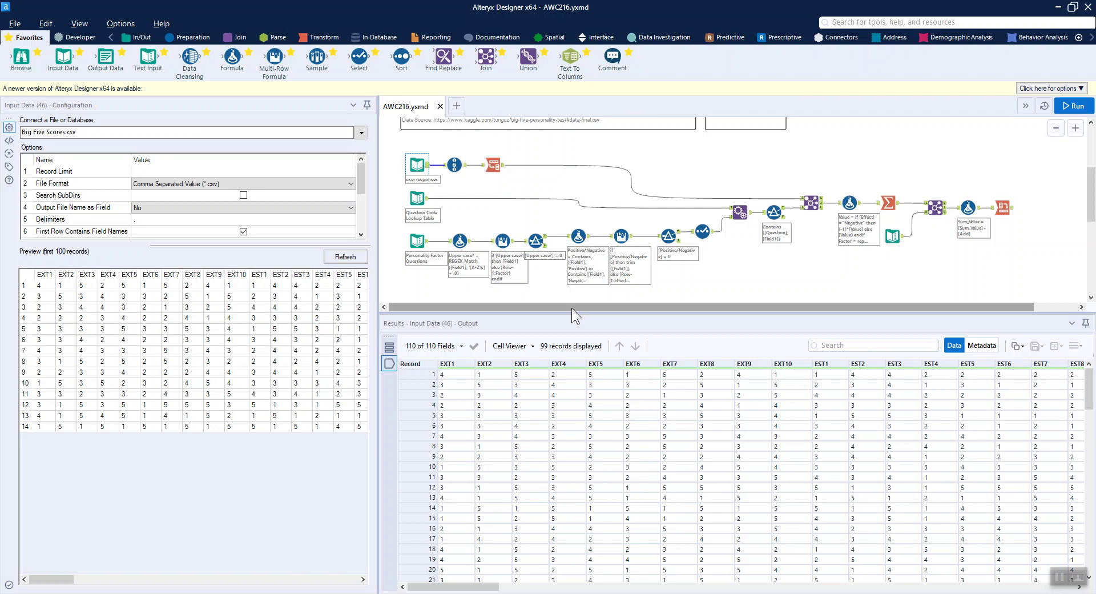
# - Inspect the Record ID tool that numbers users and the key and data columns of the Transpose tool
pyautogui.click(455, 165)
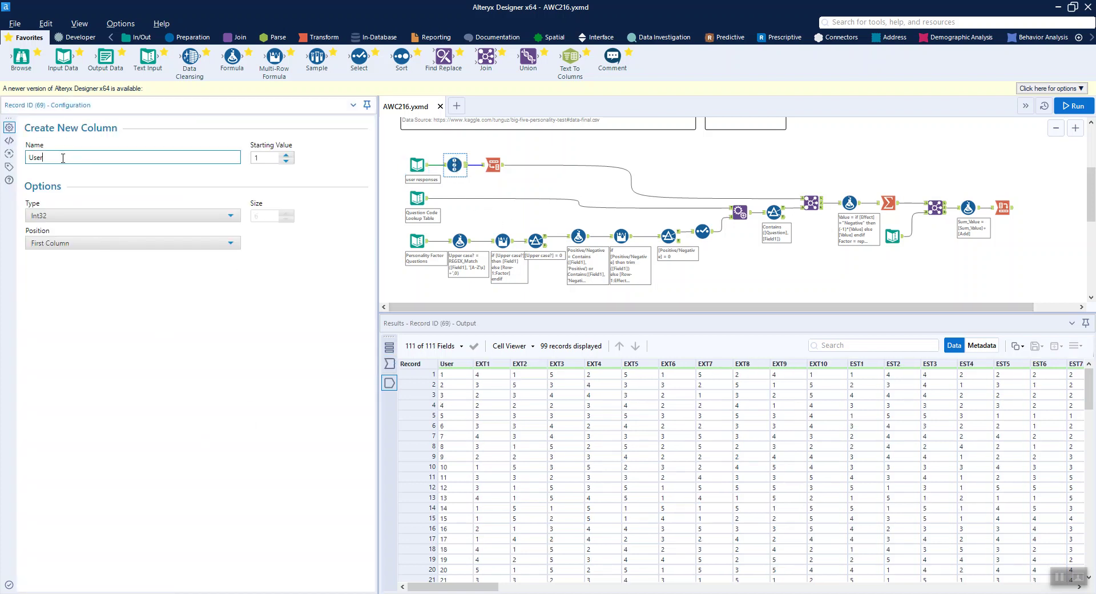
pyautogui.click(494, 165)
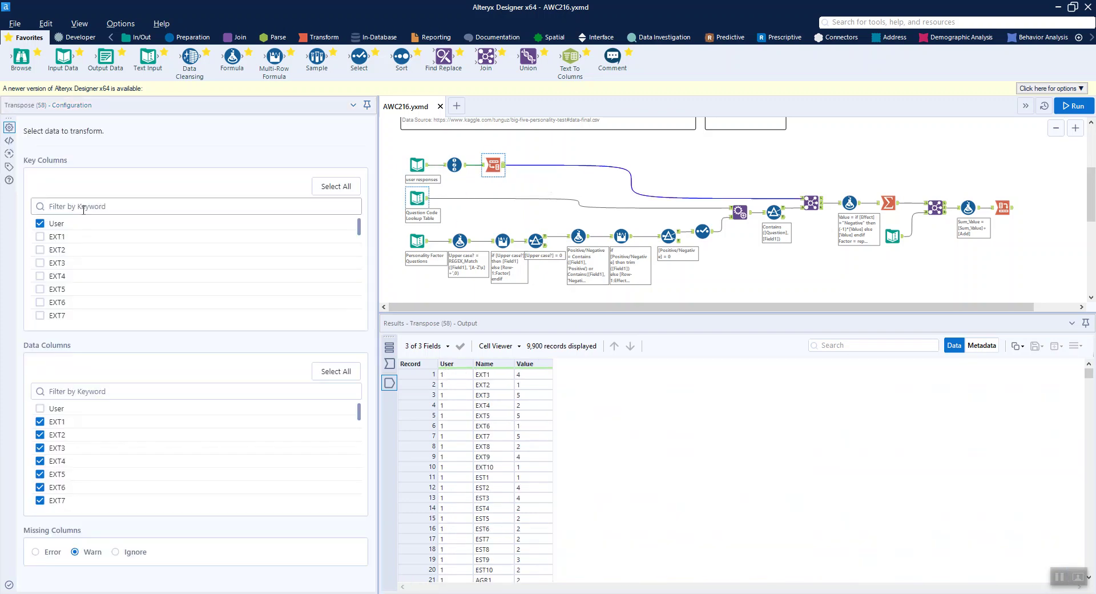
pyautogui.click(40, 223)
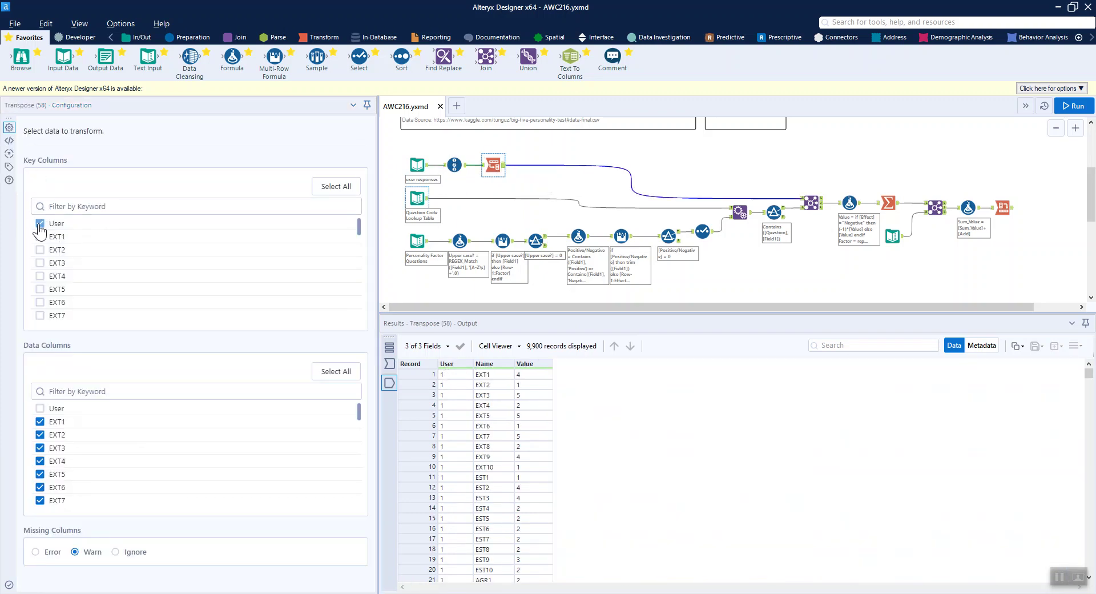
pyautogui.scroll(-10, 53, 418)
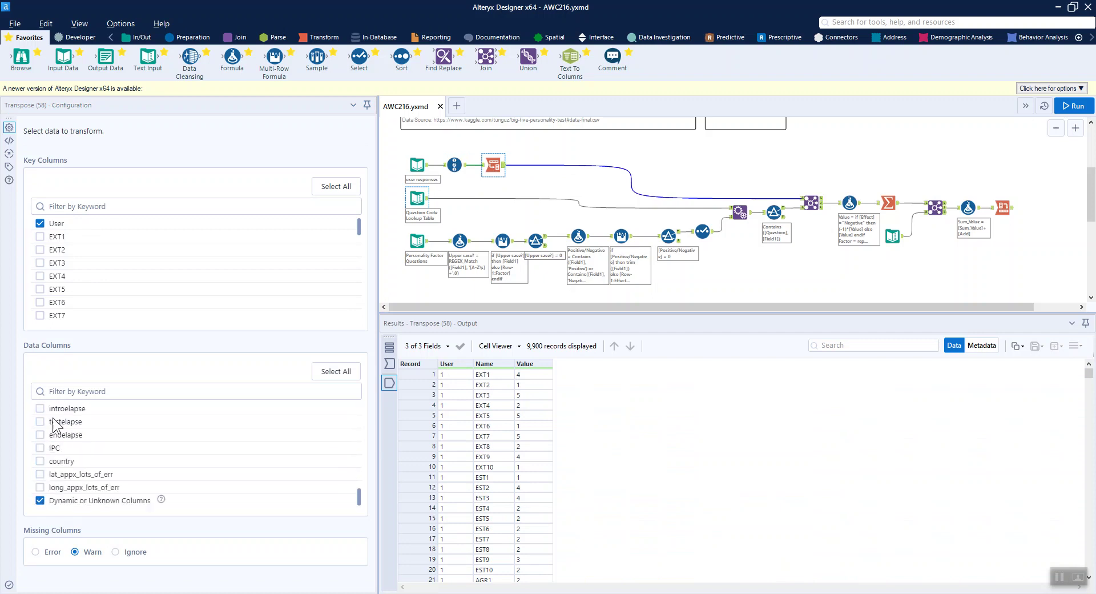
pyautogui.scroll(3, 54, 419)
pyautogui.scroll(-2, 54, 419)
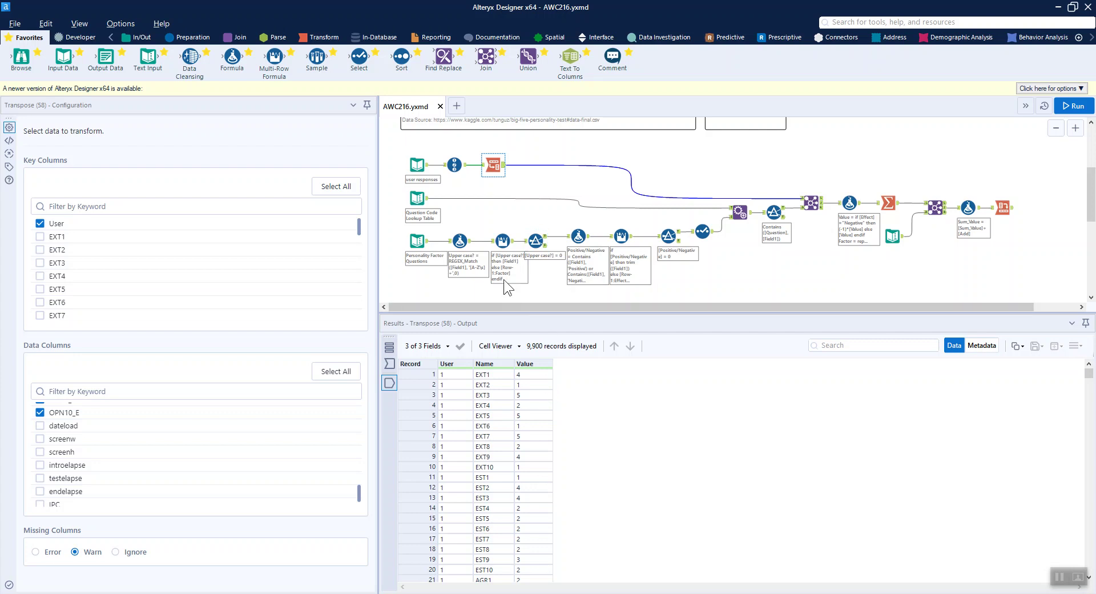
# - Compare the codes in the Question Code Lookup Table with the Name column of the transposed user responses
pyautogui.click(428, 200)
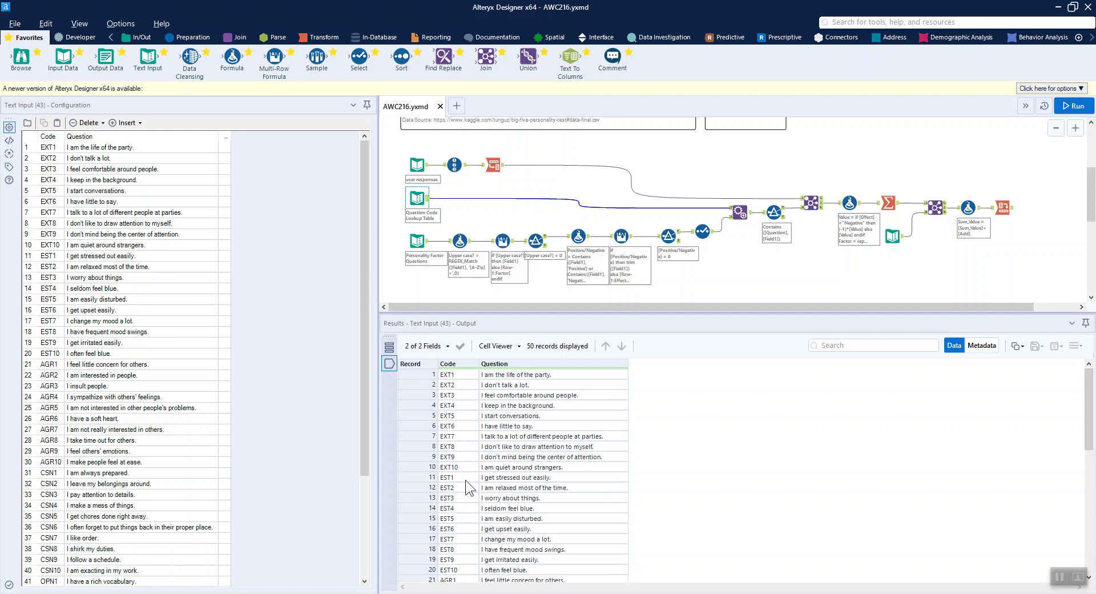
pyautogui.moveTo(461, 376); pyautogui.dragTo(462, 428)
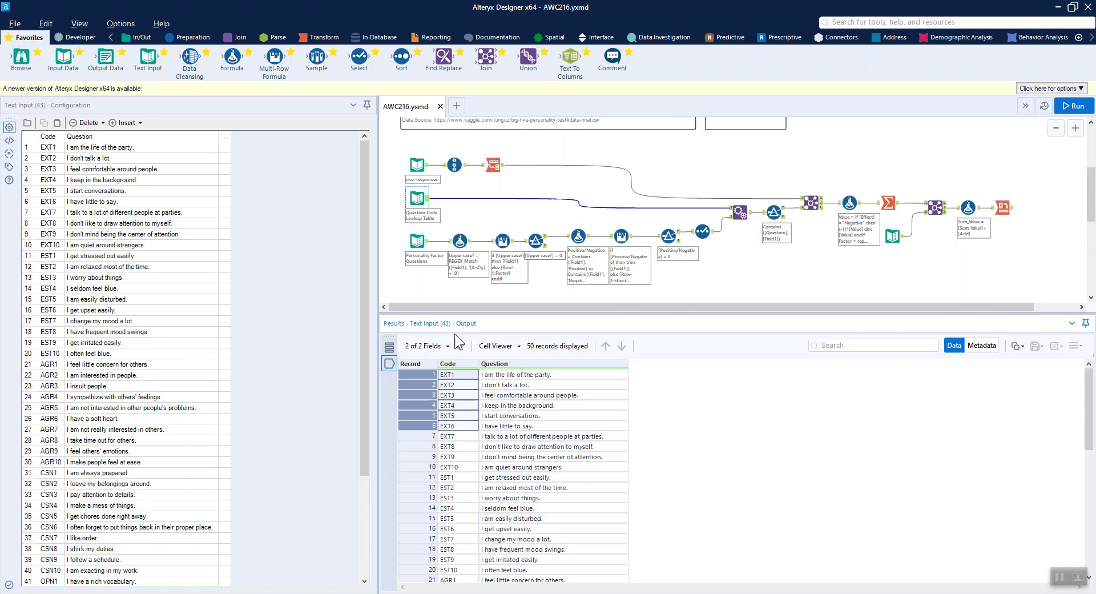
pyautogui.click(501, 165)
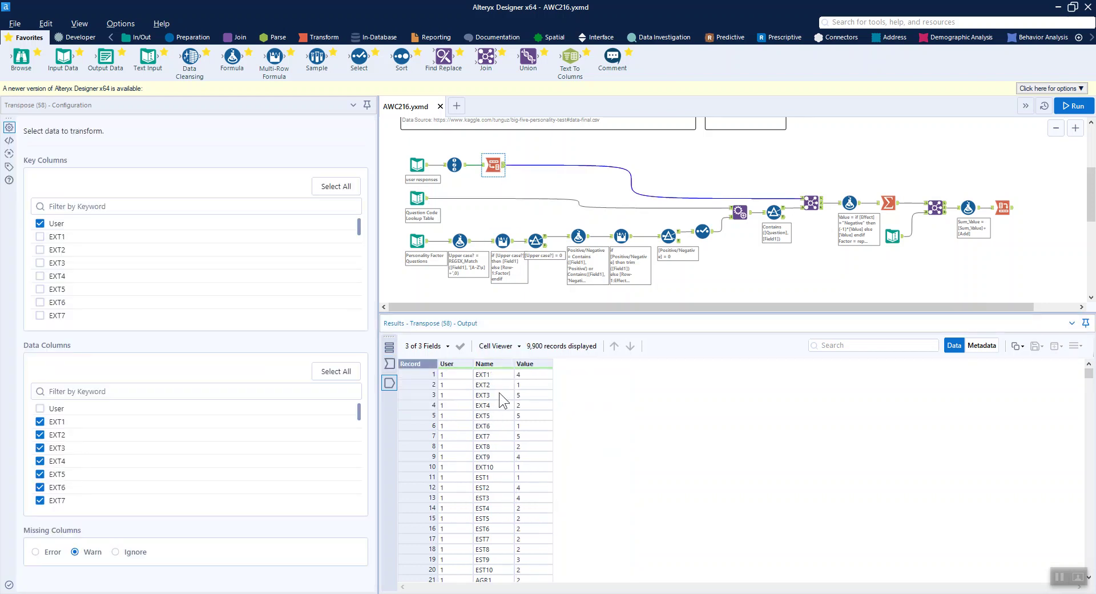
pyautogui.click(417, 198)
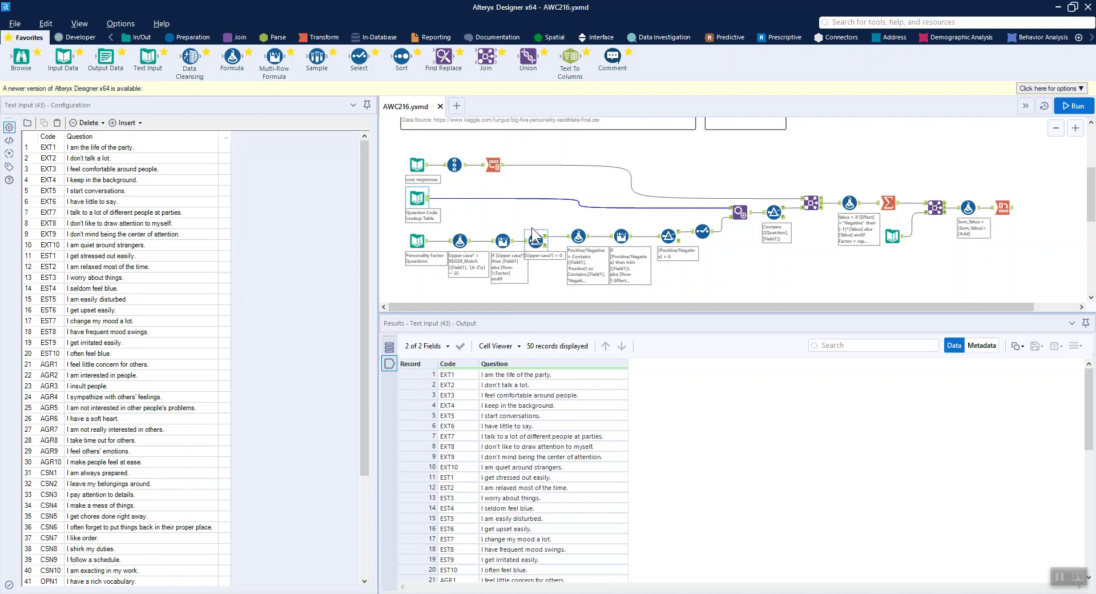
# - Examine the Personality Factor Questions input and the REGEX_Match formula that flags its upper-case rows
pyautogui.click(426, 240)
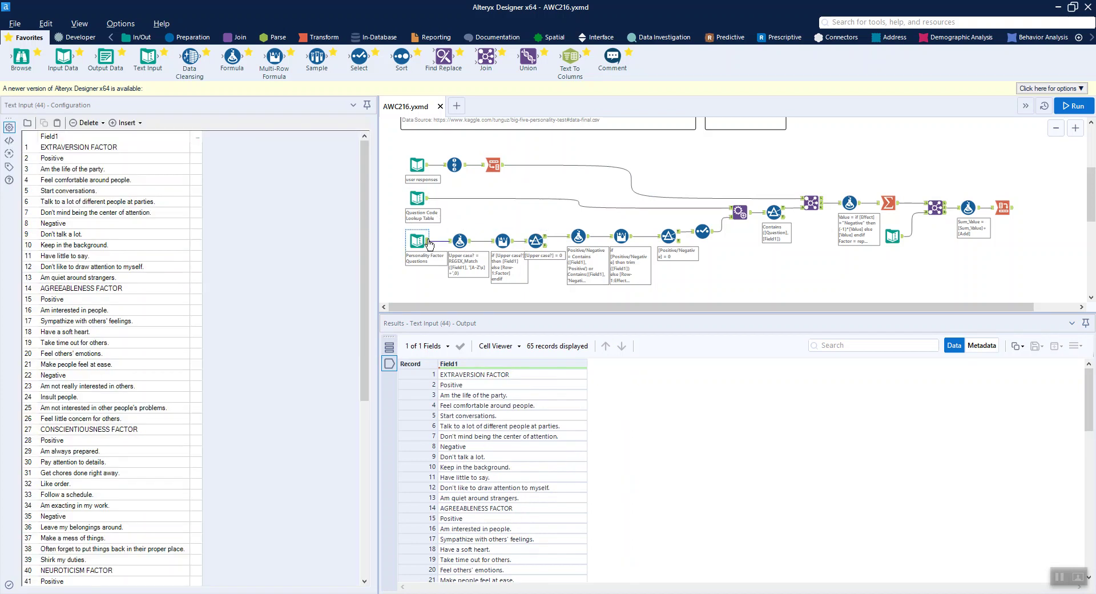
pyautogui.click(503, 402)
pyautogui.click(503, 399)
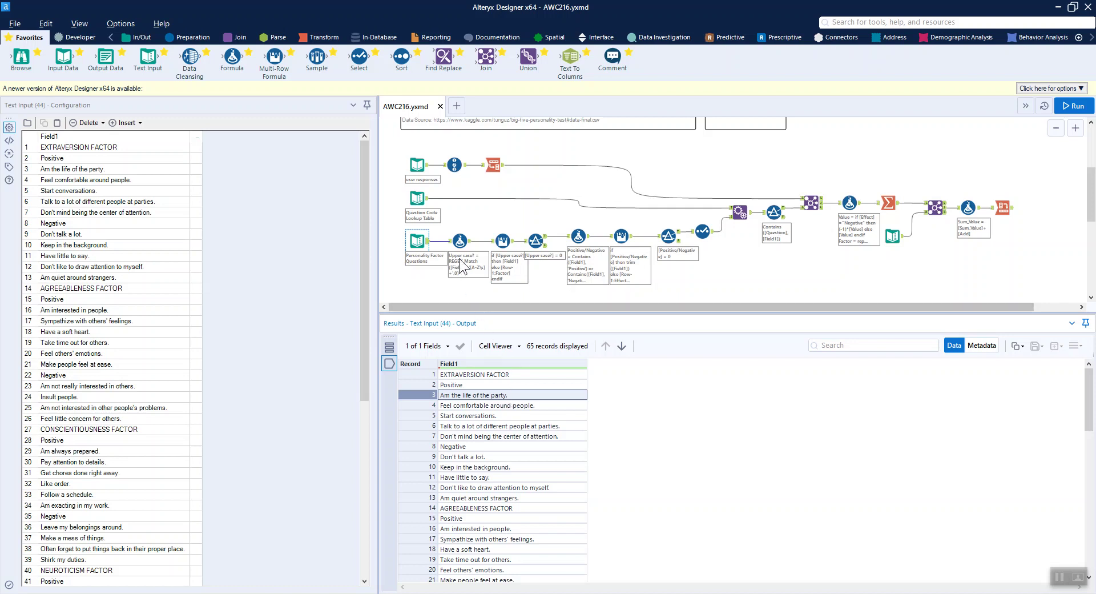
pyautogui.click(458, 242)
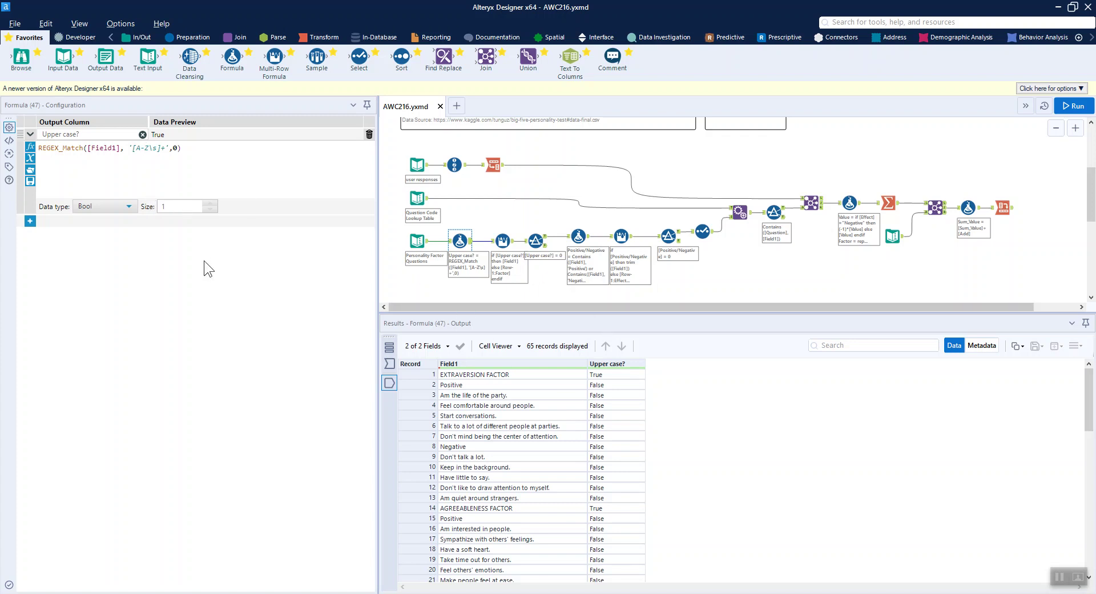
pyautogui.click(174, 147)
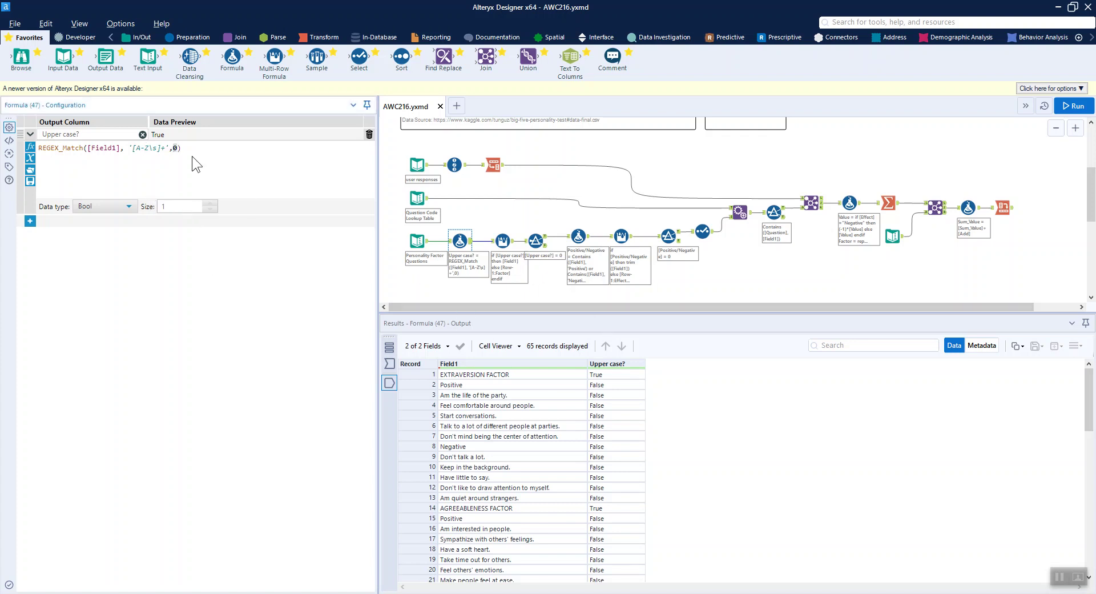
pyautogui.click(187, 150)
# - Examine the Multi-Row Formula filling the Factor field, and check the false and true outputs of the following upper-case filter
pyautogui.click(502, 252)
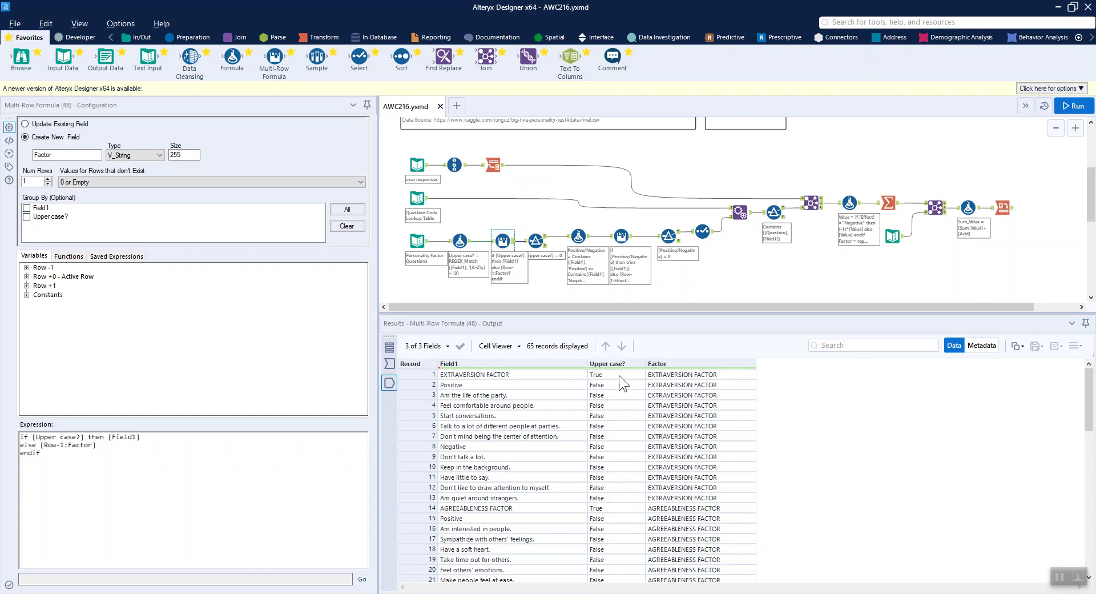
pyautogui.click(535, 374)
pyautogui.click(687, 375)
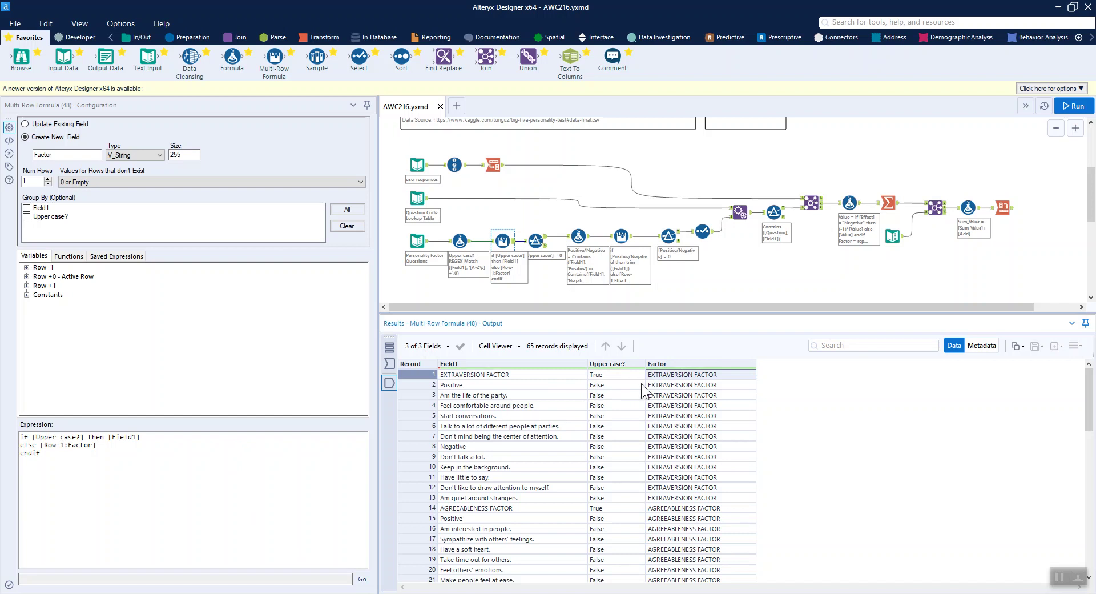
pyautogui.click(657, 385)
pyautogui.click(659, 374)
pyautogui.click(476, 378)
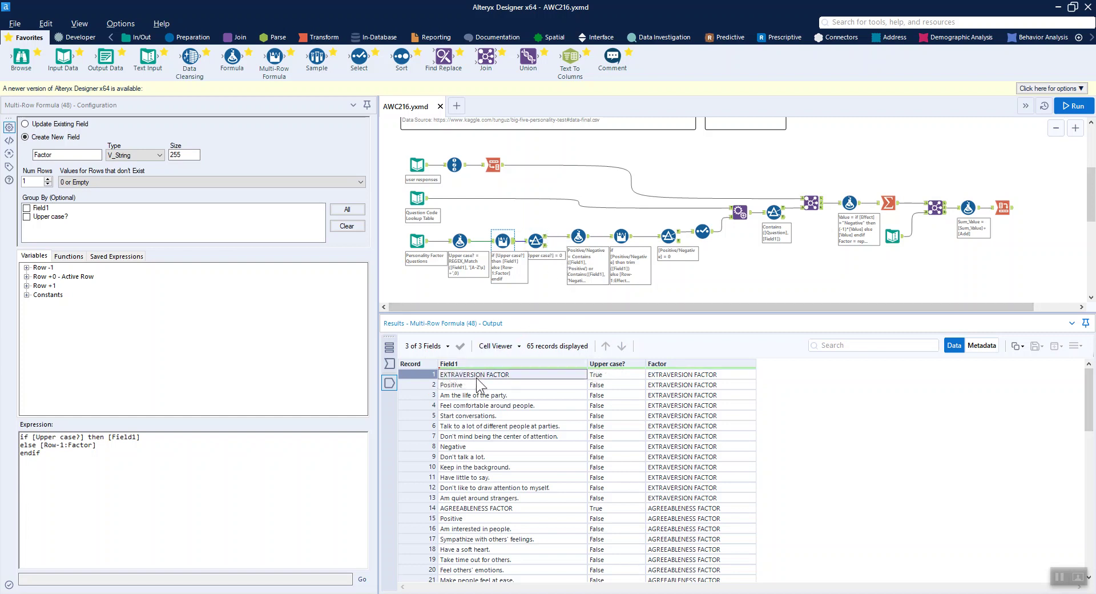
pyautogui.click(671, 376)
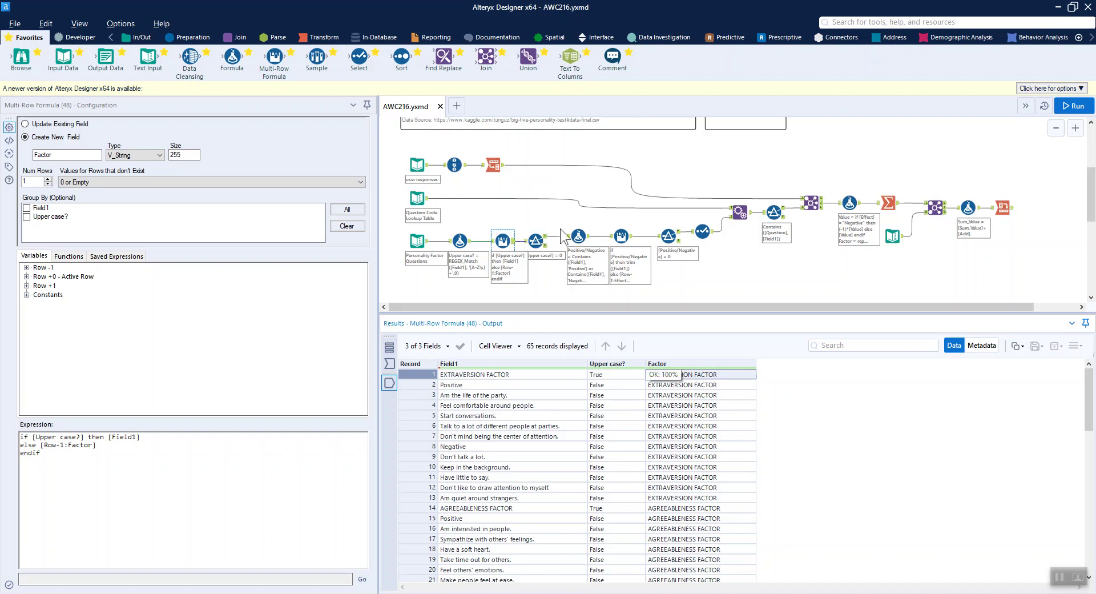
pyautogui.click(546, 244)
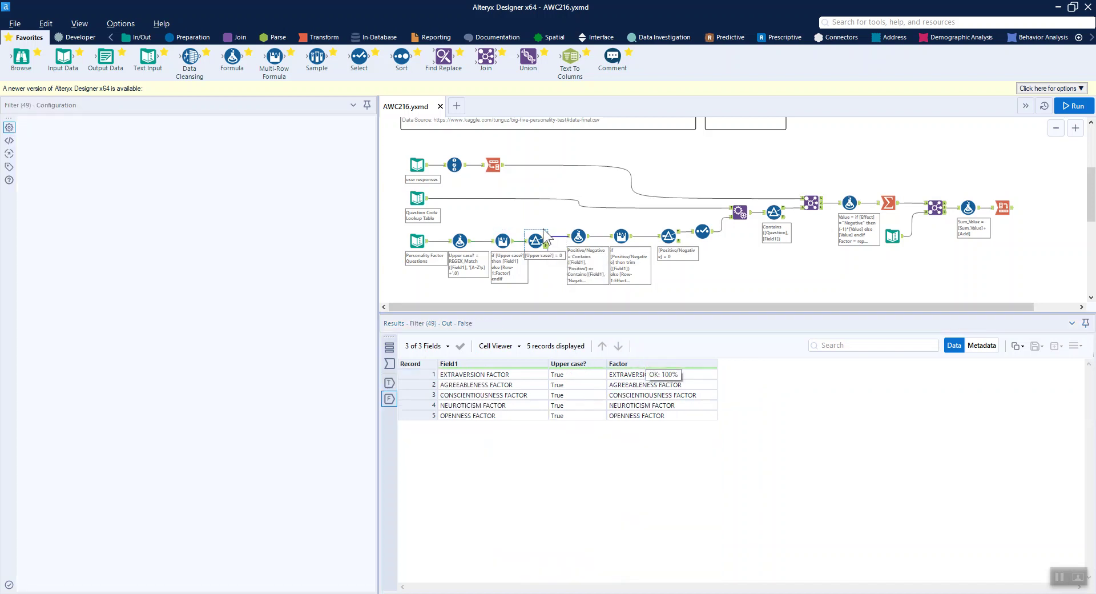
pyautogui.click(546, 236)
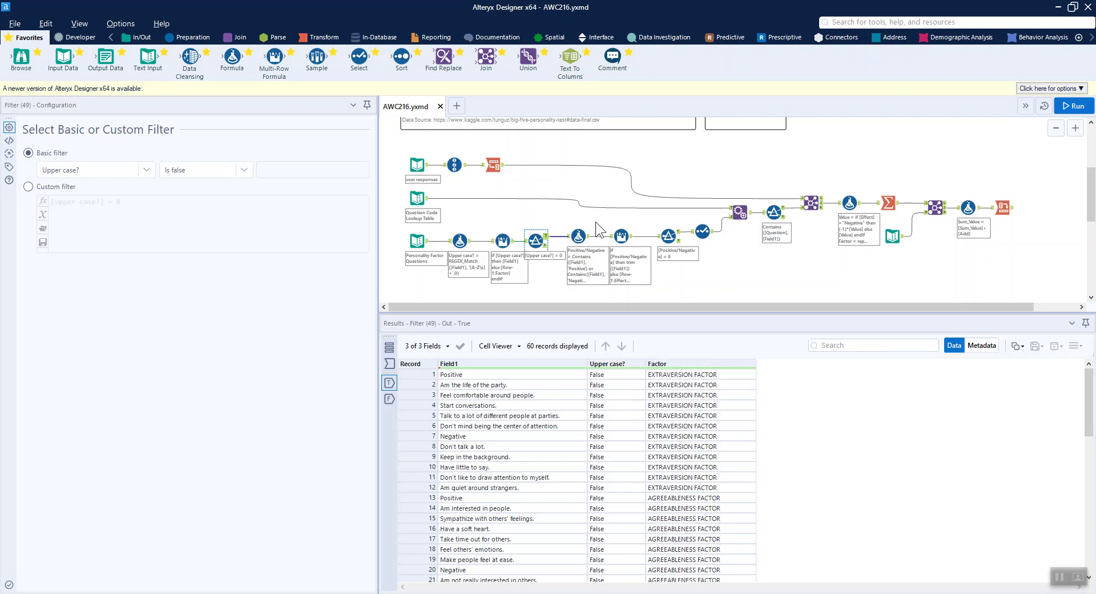
# - Review the formula flagging Positive/Negative header rows and the Multi-Row Formula that carries the Effect down
pyautogui.click(579, 254)
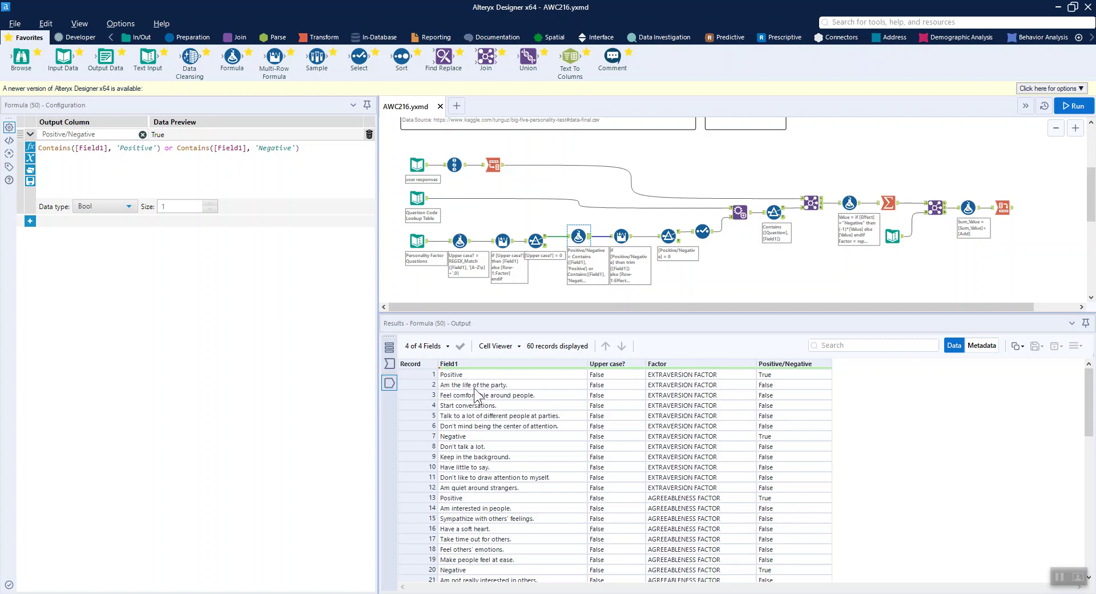
pyautogui.moveTo(488, 369)
pyautogui.scroll(-13, 465, 372)
pyautogui.click(491, 456)
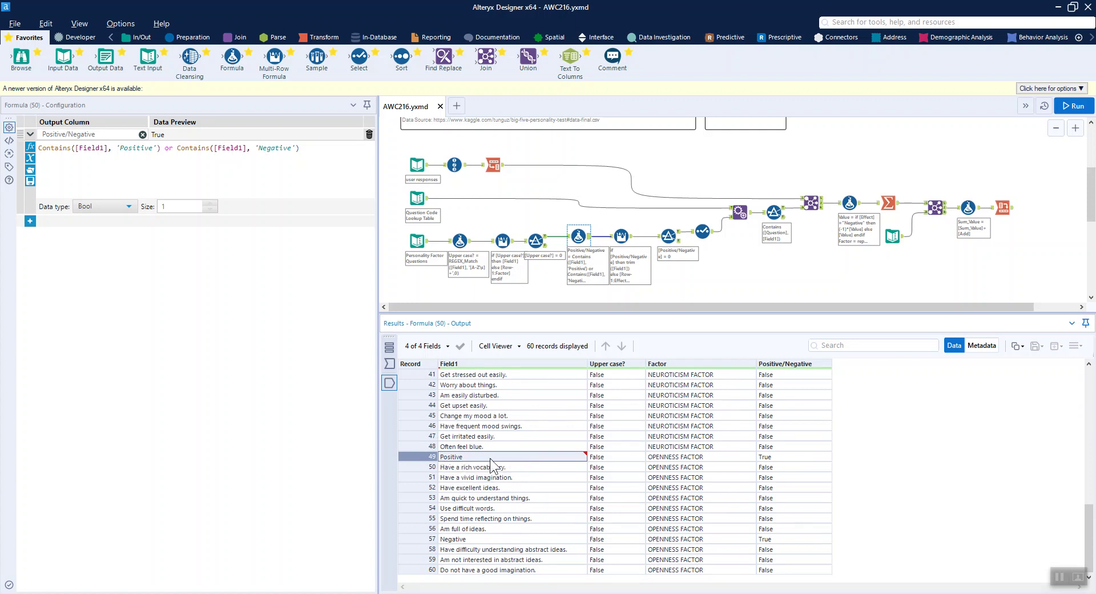
pyautogui.click(622, 234)
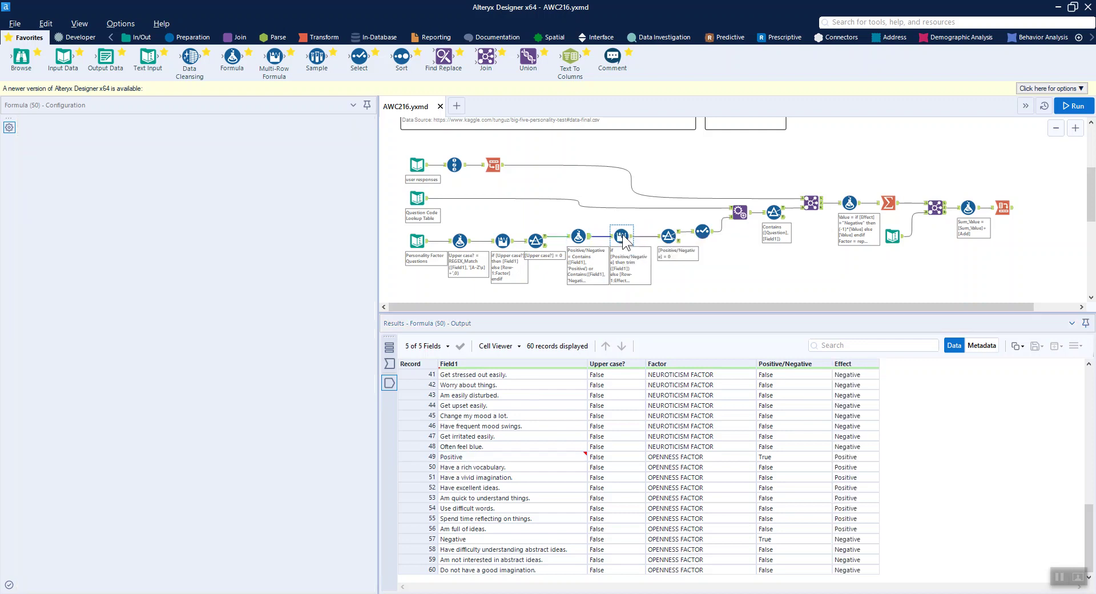
# - Check the Select tool's output and compare the Question and Field1 values matched by the Contains filter after Append Fields
pyautogui.click(701, 231)
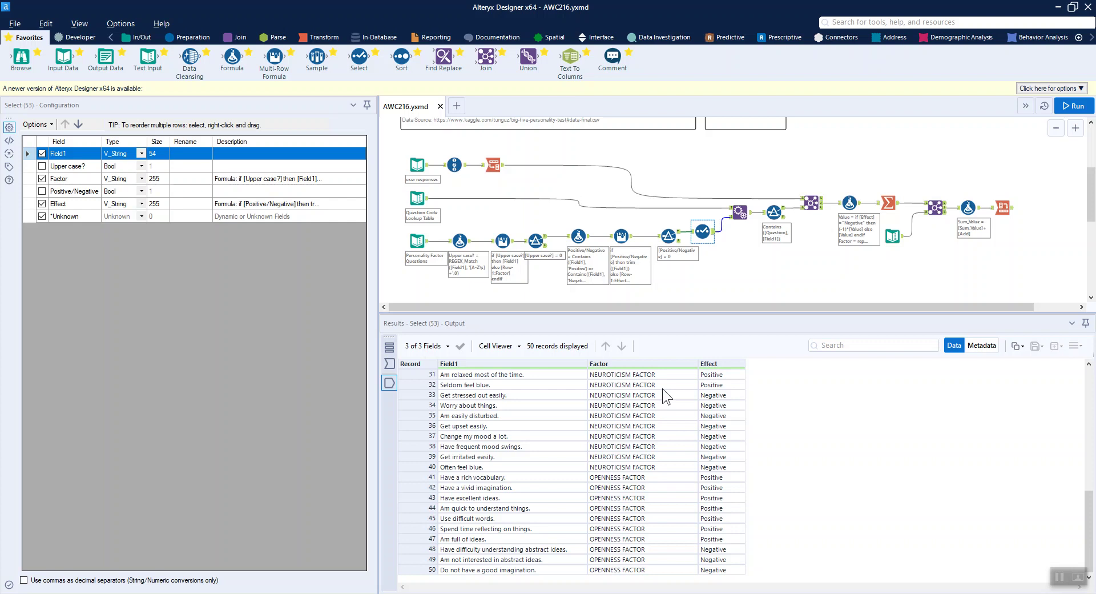
pyautogui.click(731, 216)
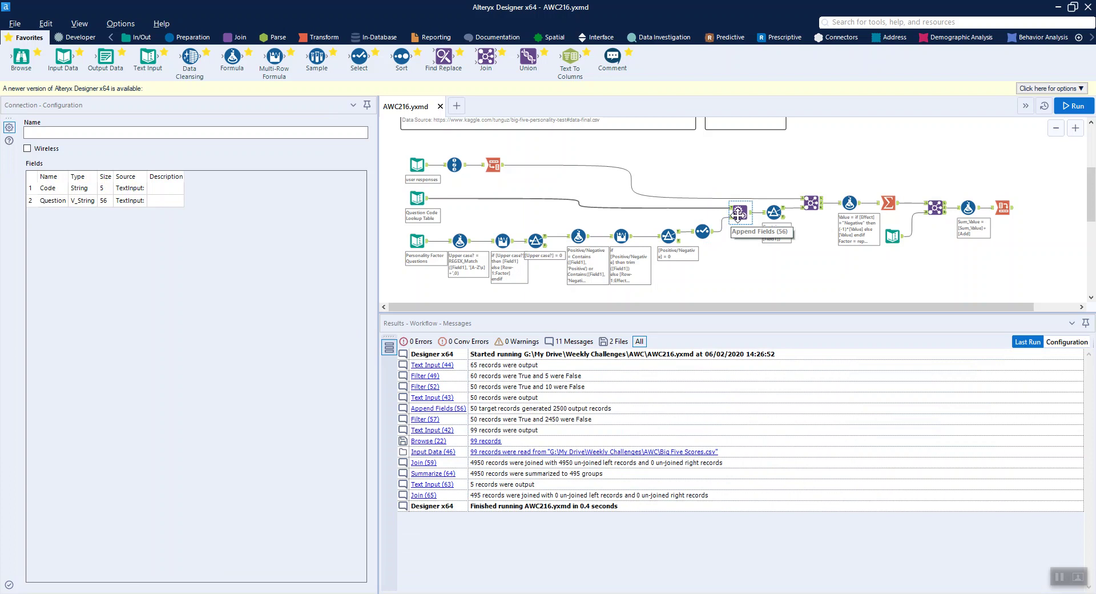
pyautogui.click(710, 233)
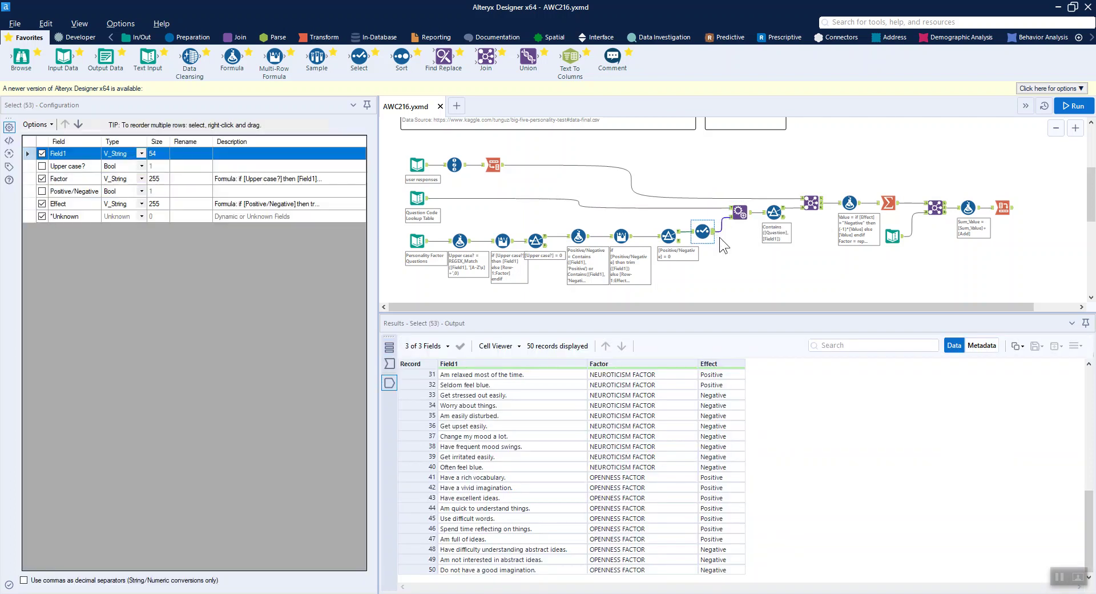
pyautogui.click(774, 212)
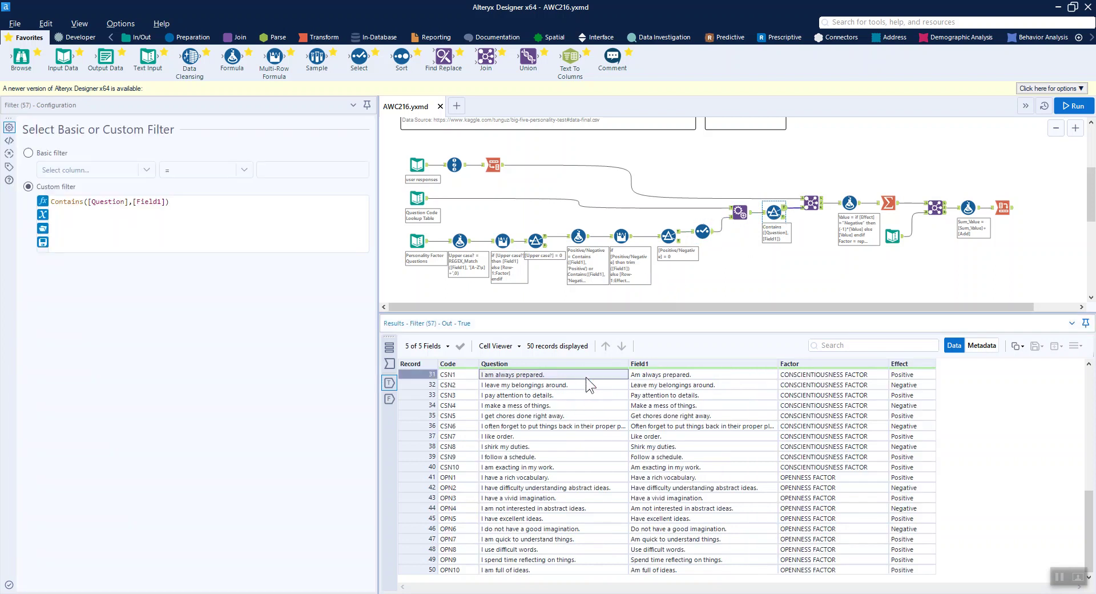
pyautogui.click(672, 375)
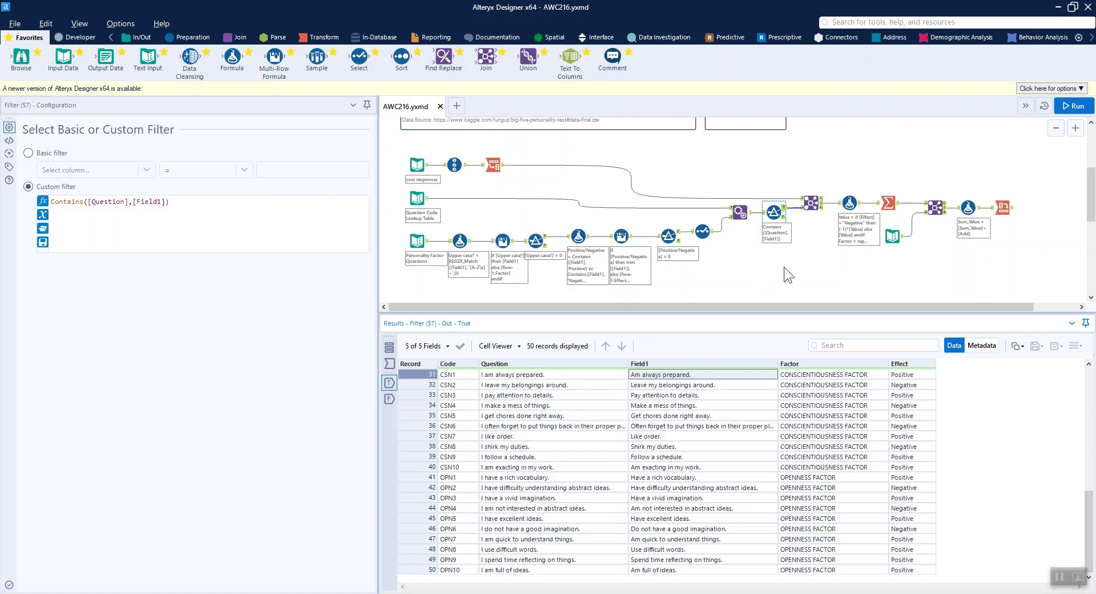
pyautogui.moveTo(804, 306); pyautogui.dragTo(855, 307)
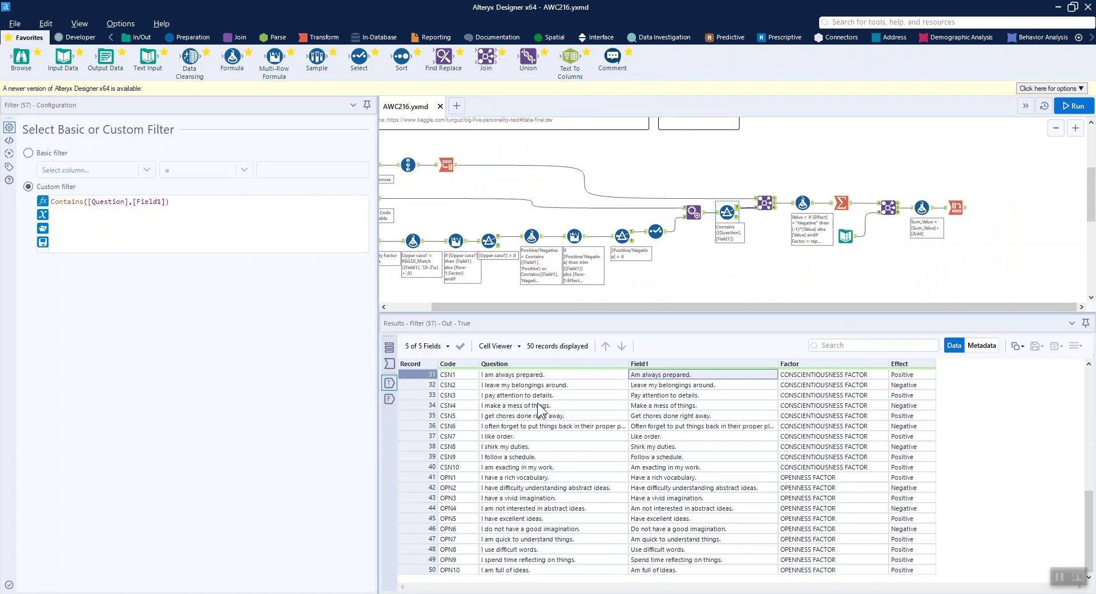
pyautogui.moveTo(453, 378); pyautogui.dragTo(451, 426)
# - Inspect the join of responses to questions on Name and Code, and the formula that negates values with a Negative effect
pyautogui.click(759, 204)
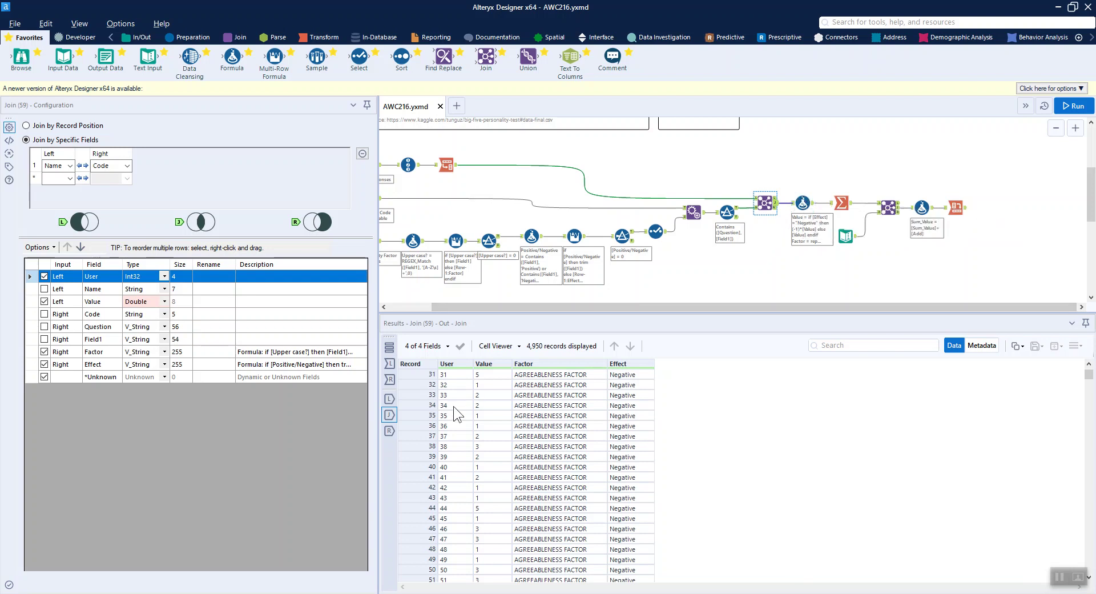
pyautogui.moveTo(487, 375); pyautogui.dragTo(498, 432)
pyautogui.click(498, 432)
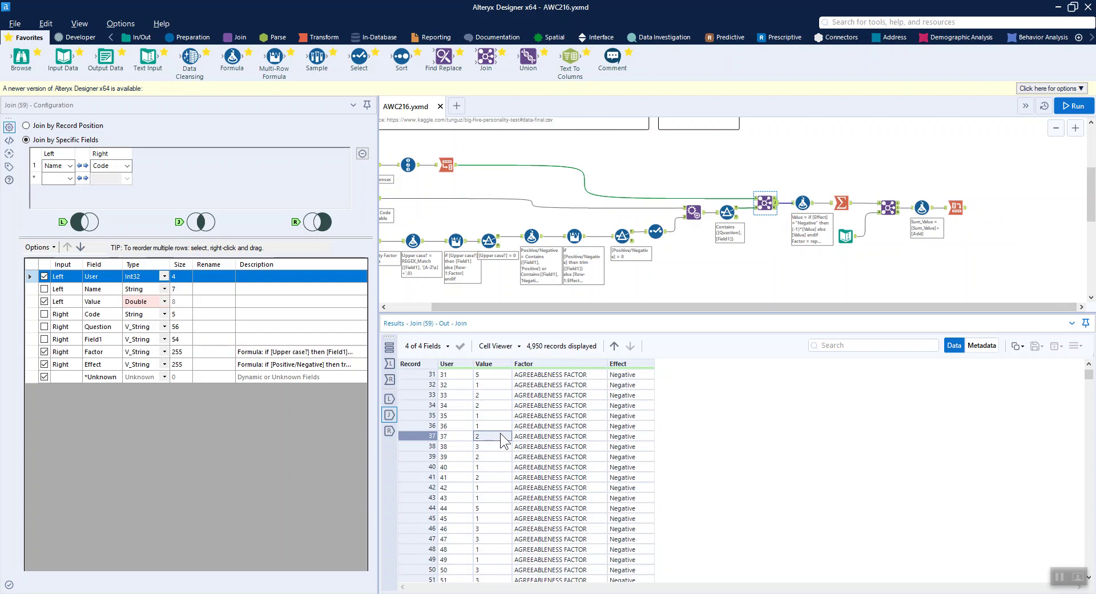
pyautogui.click(807, 207)
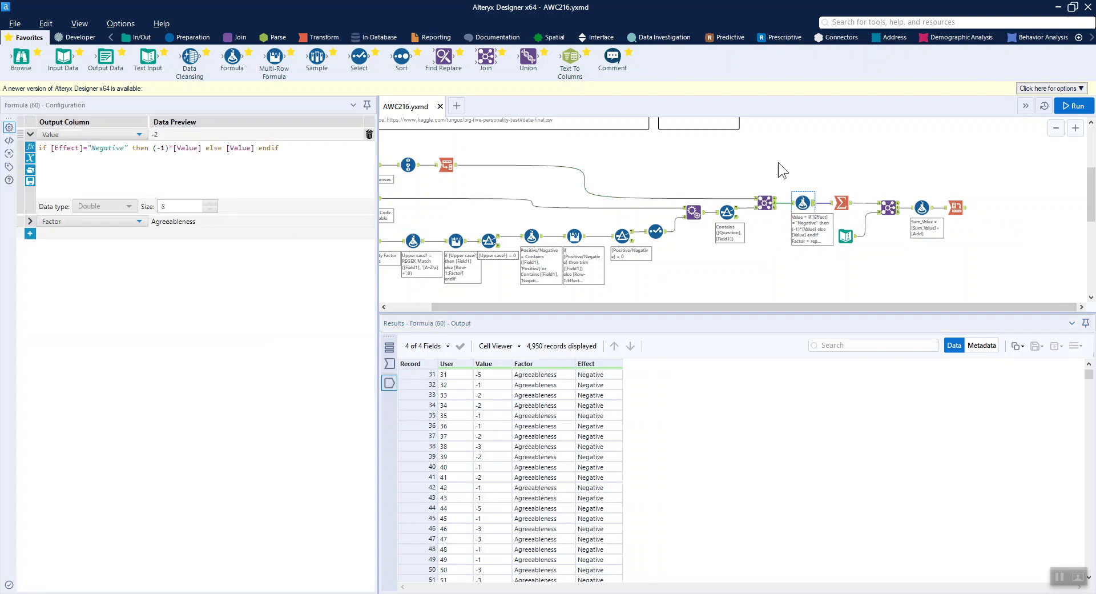
# - Review the Summarize tool's totals per user and factor, and compare the Add values table with the challenge's scoring instructions
pyautogui.click(845, 207)
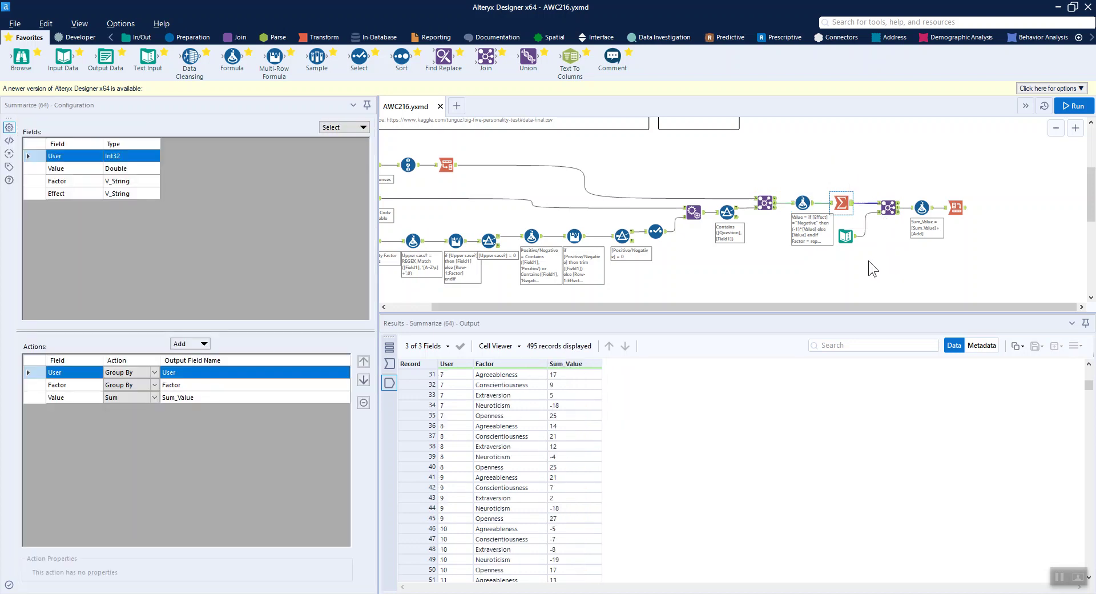
pyautogui.click(846, 236)
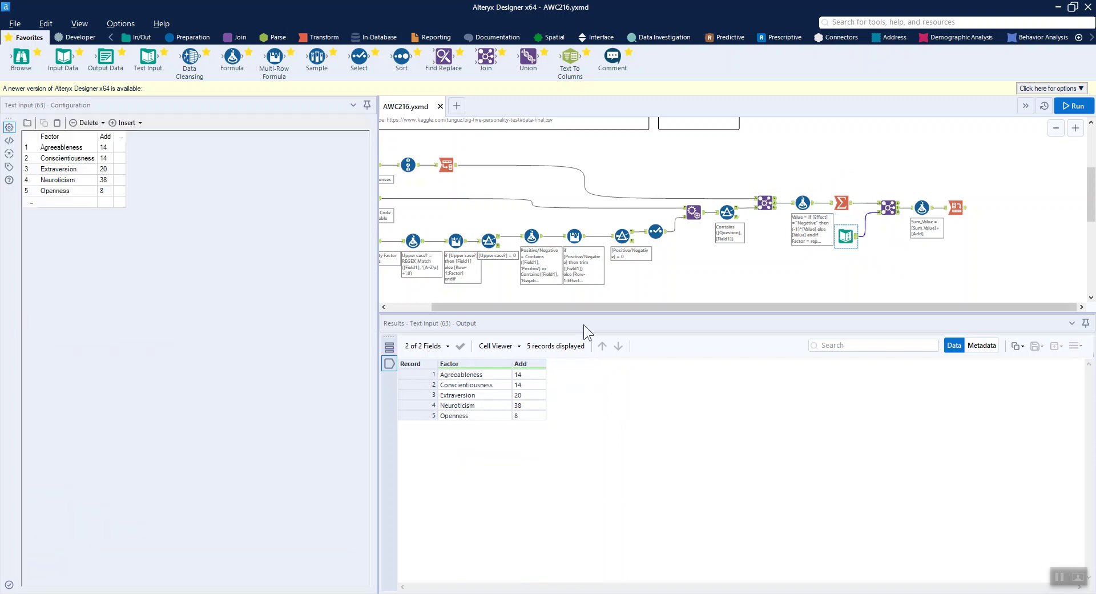
pyautogui.scroll(2, 914, 229)
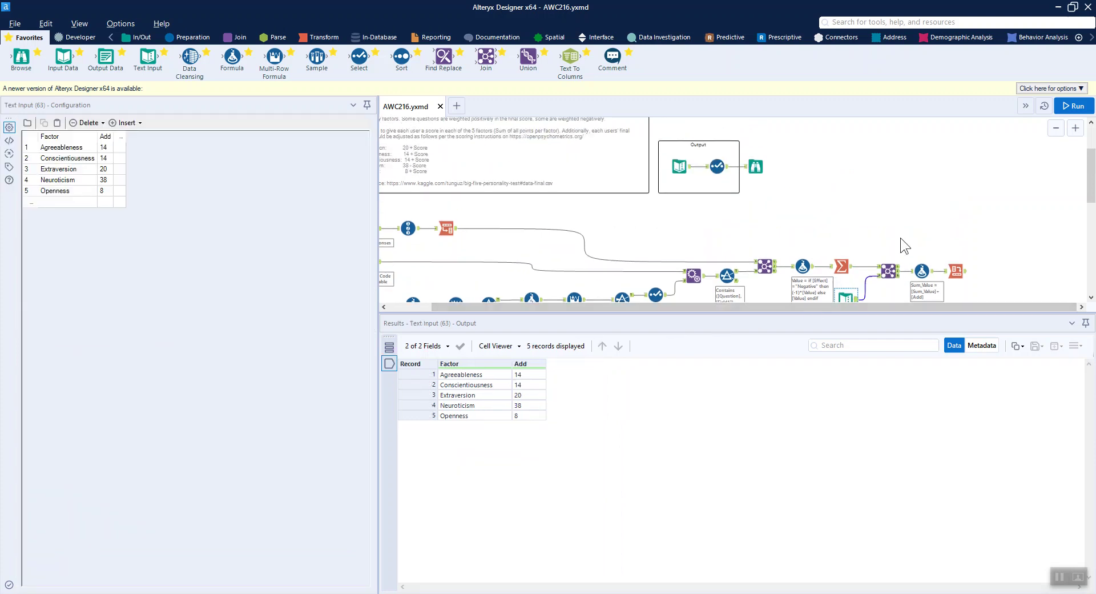
pyautogui.moveTo(811, 306); pyautogui.dragTo(766, 306)
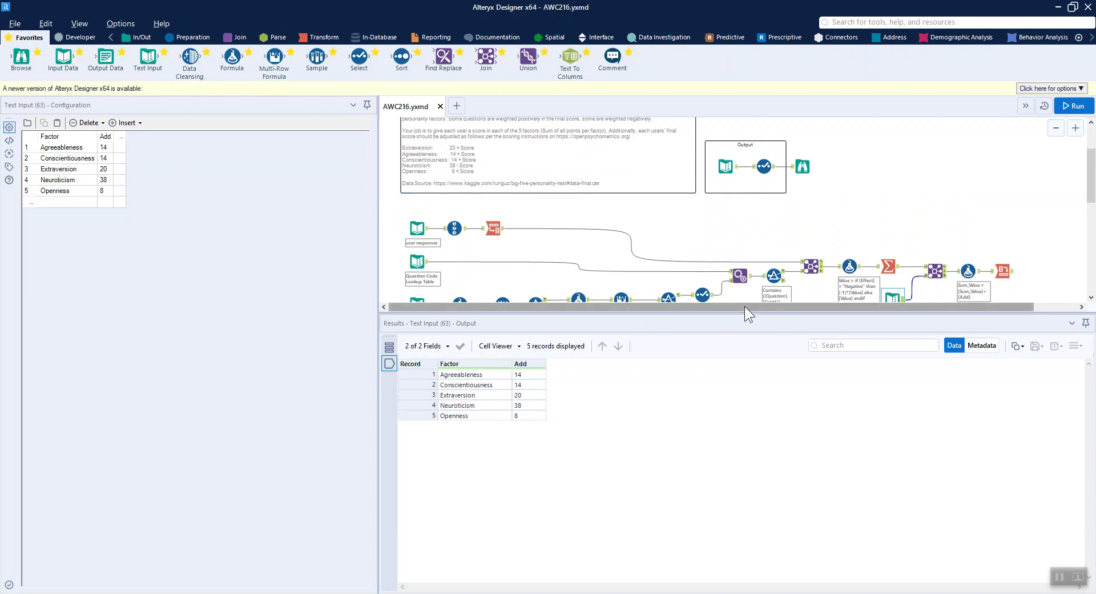
# - Inspect the score adjustment after the second join and the Cross Tab output with one column per factor
pyautogui.moveTo(745, 306); pyautogui.dragTo(788, 307)
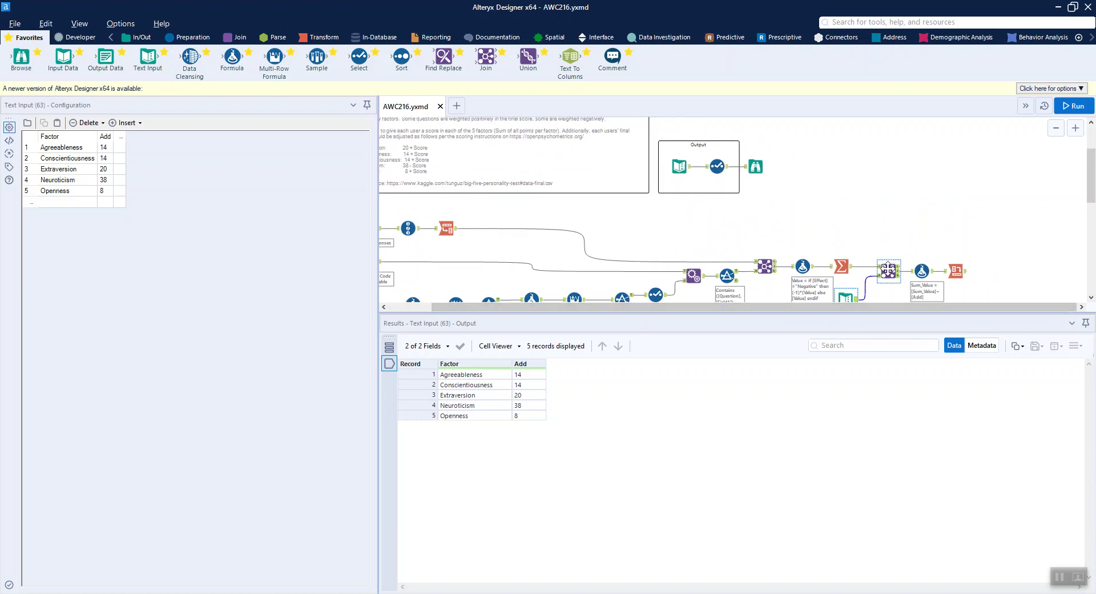
pyautogui.click(888, 270)
pyautogui.click(922, 271)
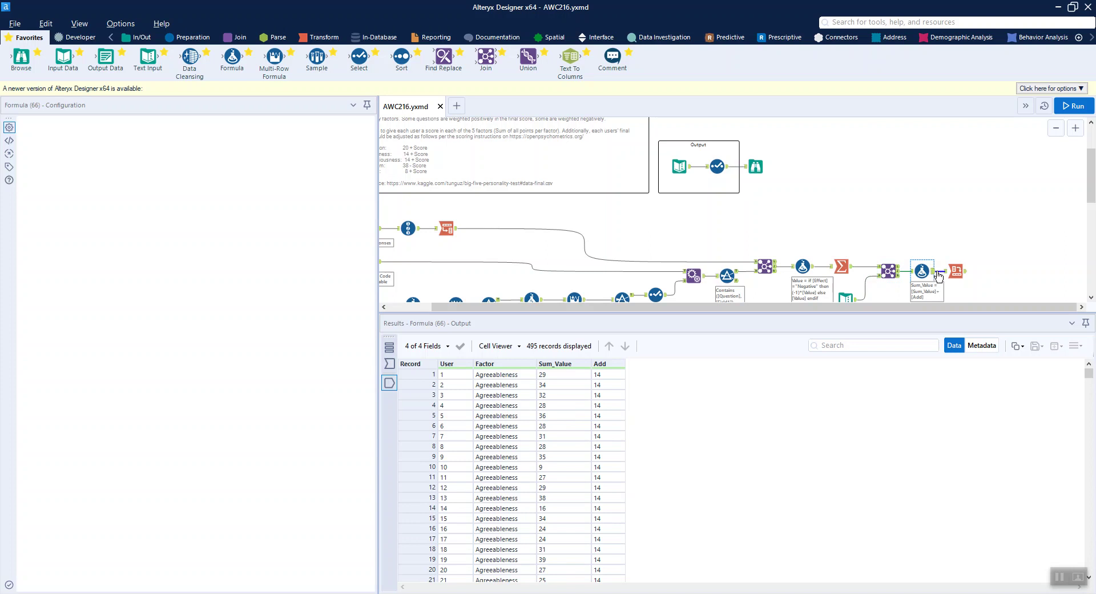
pyautogui.click(958, 273)
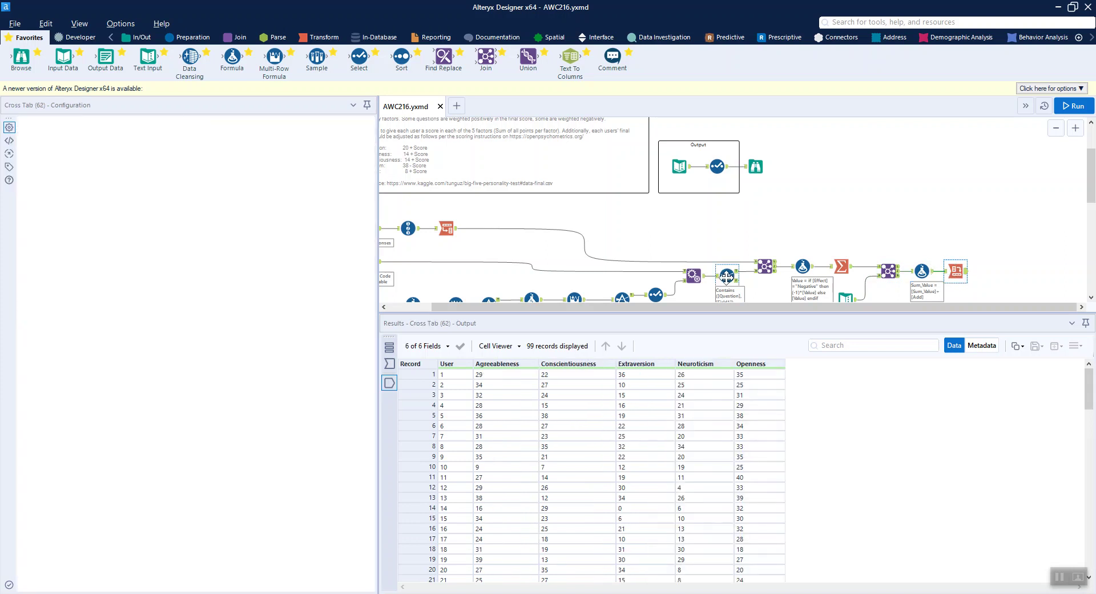